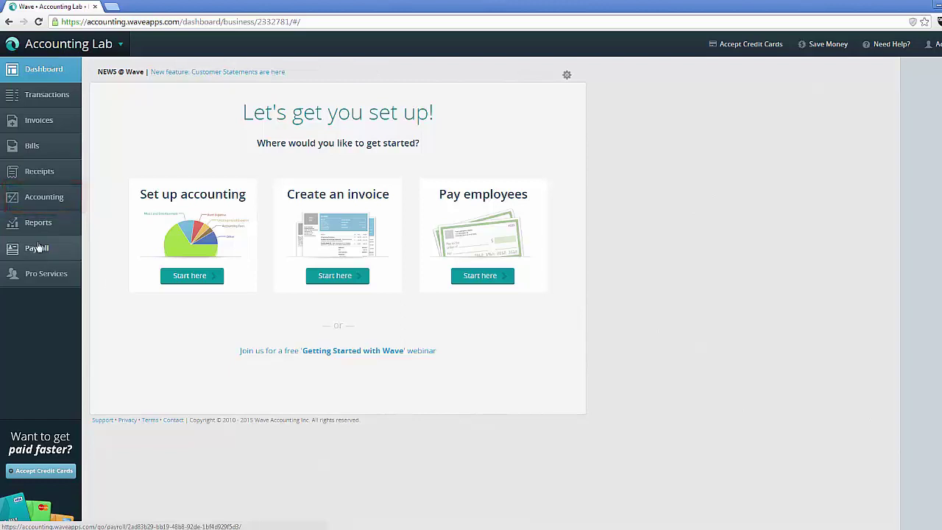
# Go to the Accounting section to display the chart of accounts
pyautogui.click(33, 211)
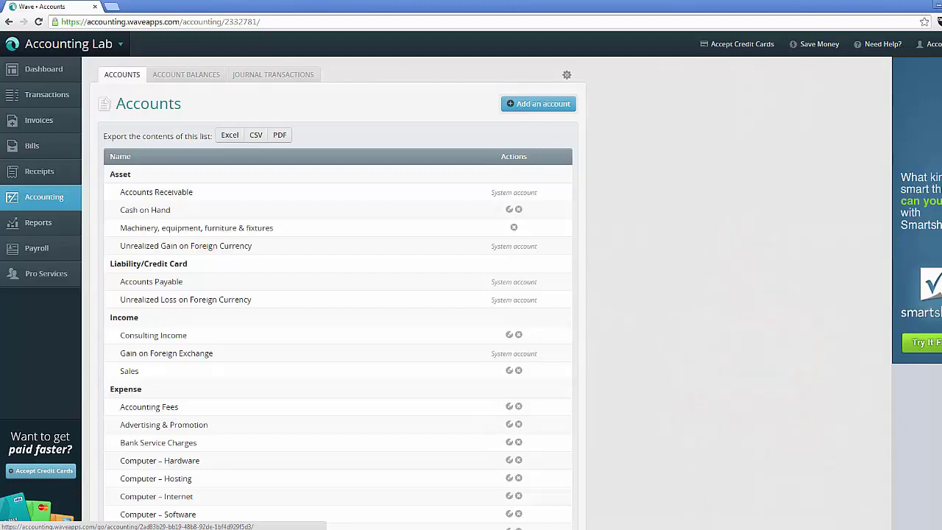
# Delete the Dues & Subscriptions, Insurance – Vehicles and Payroll – Salary & Wages expense accounts
pyautogui.scroll(-3, 338, 294)
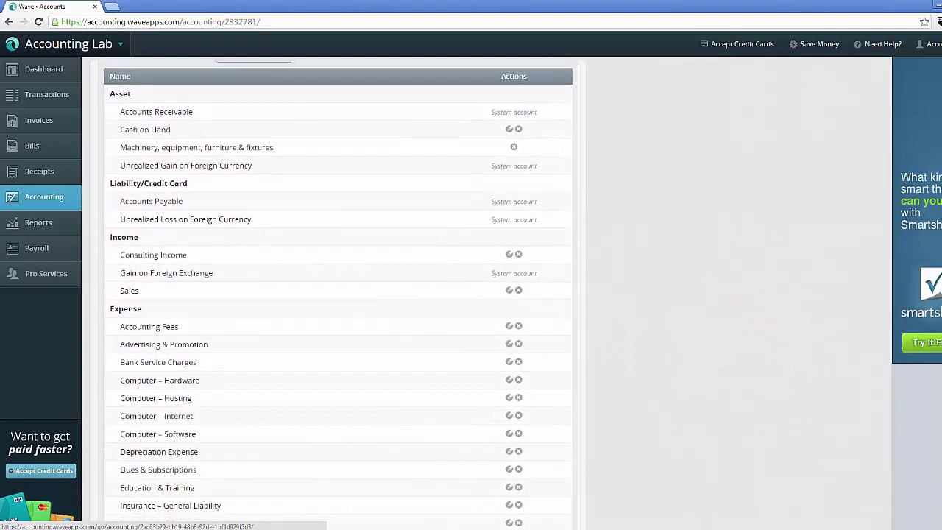
pyautogui.scroll(-2, 338, 295)
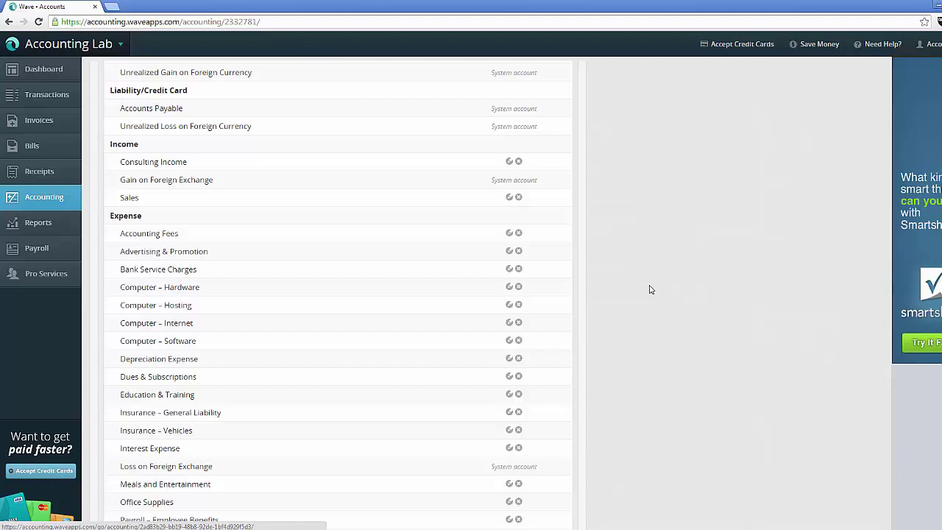
pyautogui.click(518, 376)
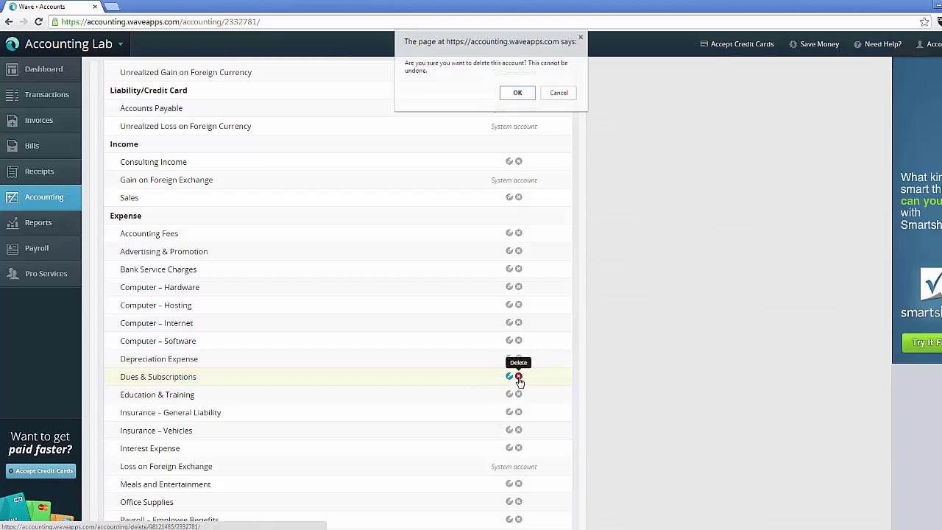
pyautogui.click(516, 93)
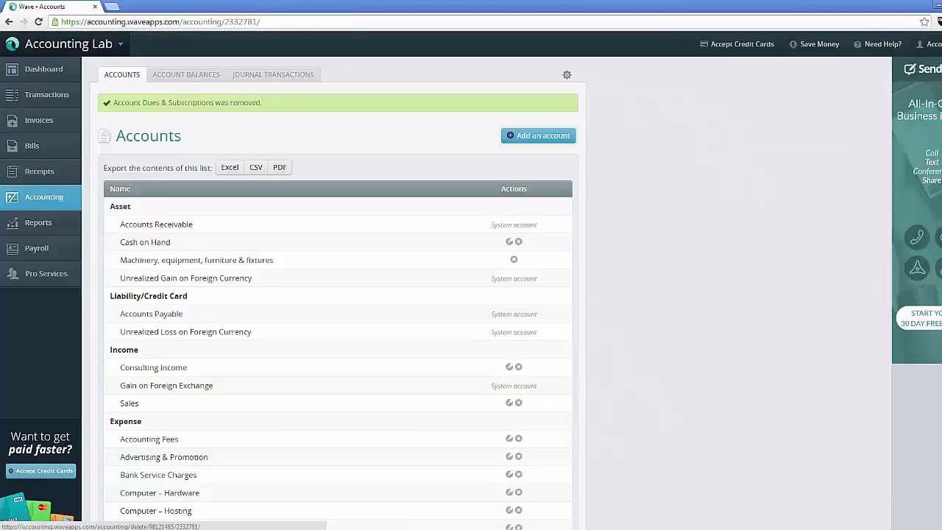
pyautogui.scroll(-4, 338, 294)
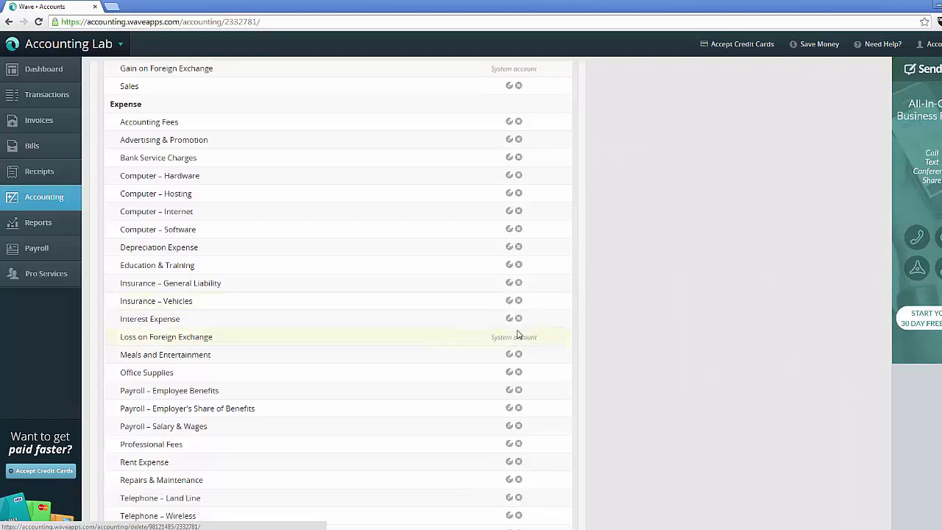
pyautogui.click(518, 301)
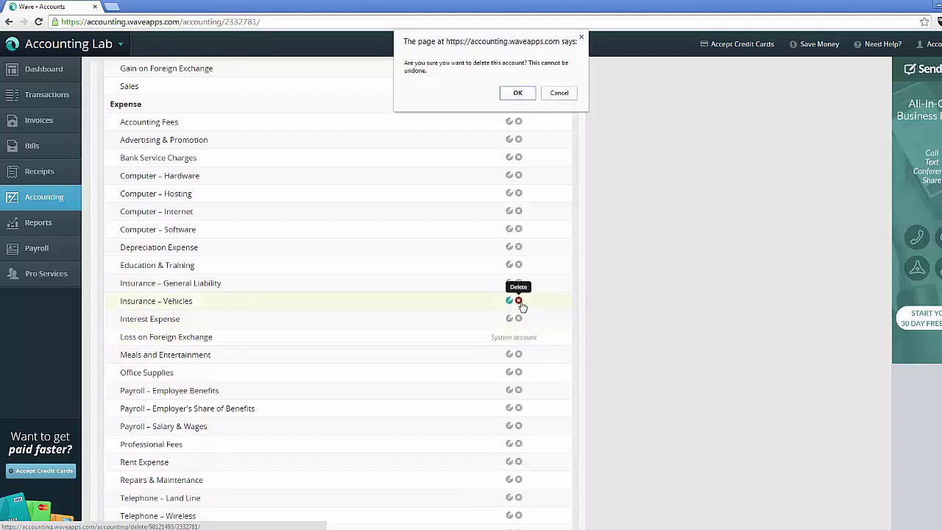
pyautogui.click(522, 92)
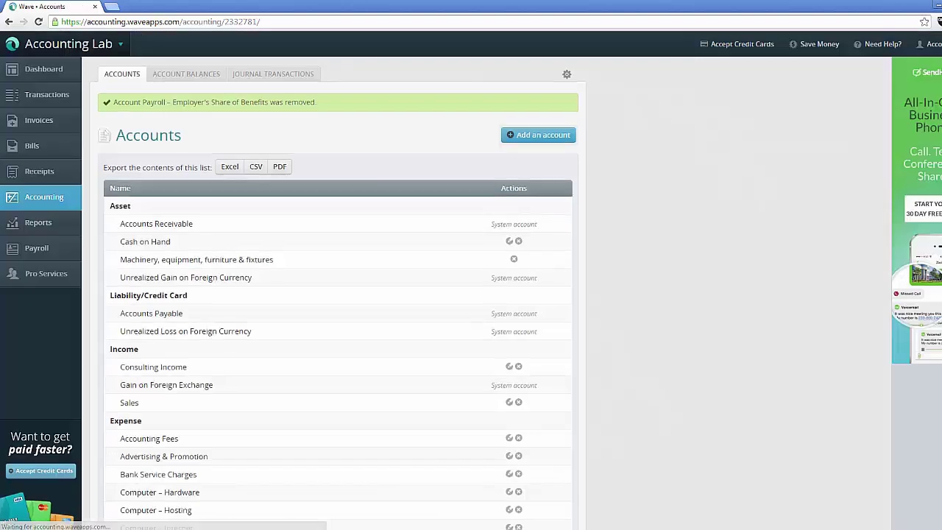
pyautogui.scroll(-4, 595, 375)
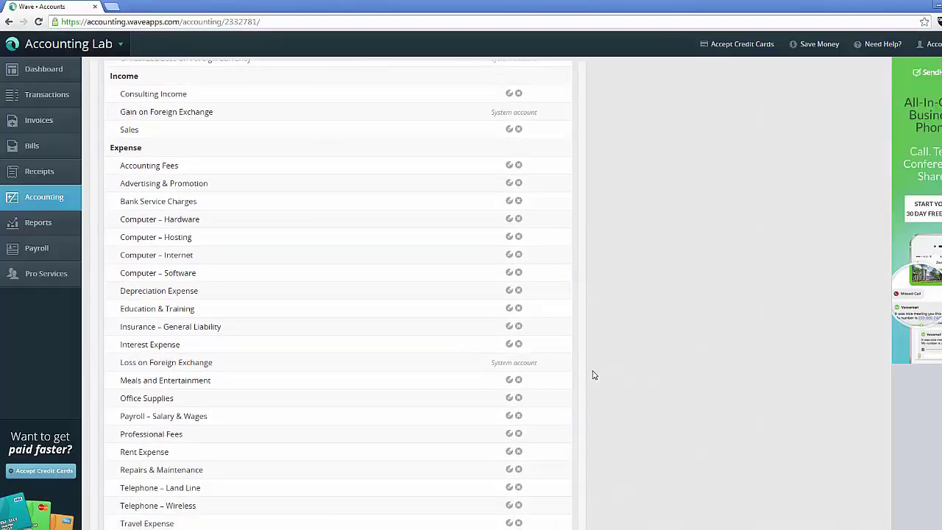
pyautogui.click(519, 416)
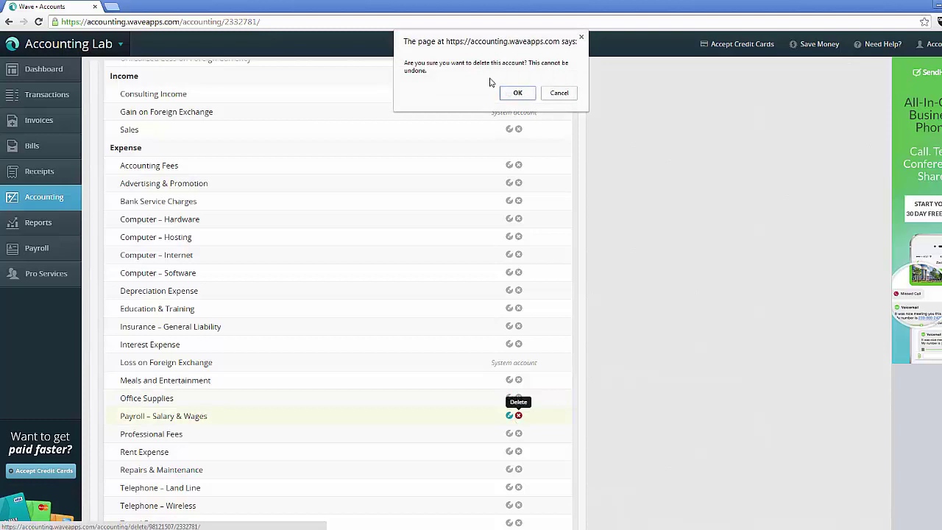
pyautogui.click(517, 92)
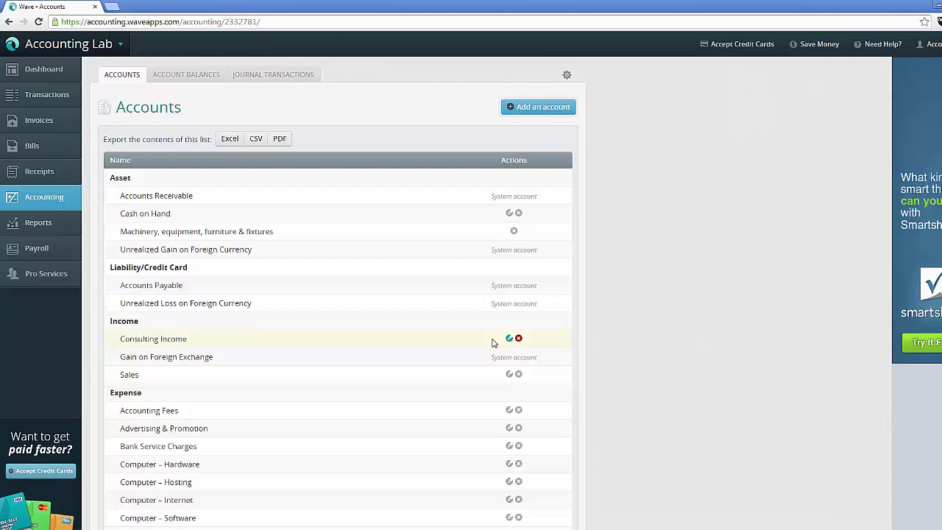
# Change the Sales income account's name to 'Product Sales' and save it
pyautogui.click(509, 375)
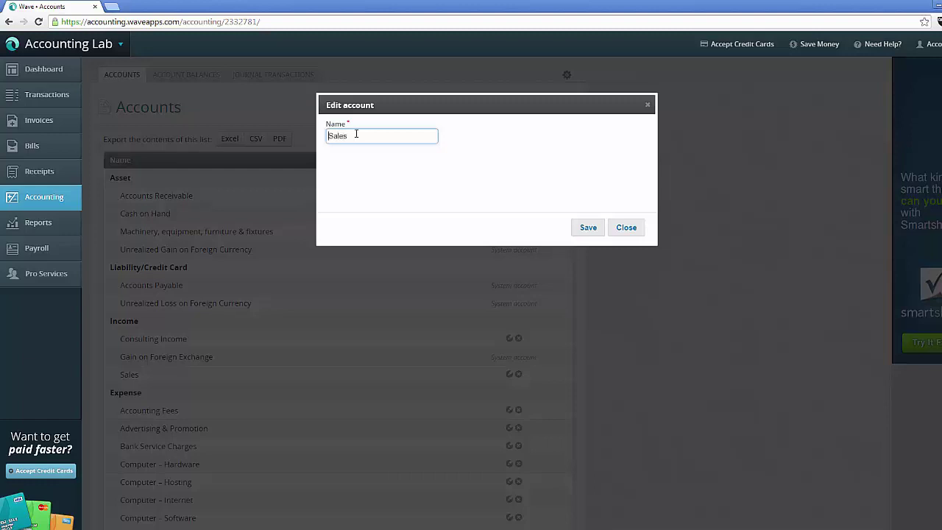
pyautogui.write('Product Sal')
pyautogui.press('BackSpace')
pyautogui.press('BackSpace')
pyautogui.press('BackSpace')
pyautogui.click(588, 230)
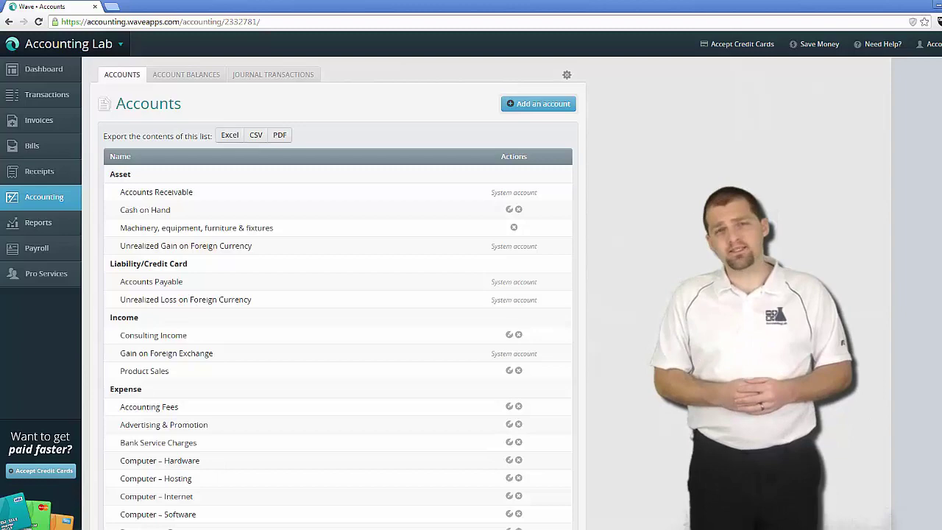
pyautogui.scroll(-2, 937, 275)
pyautogui.scroll(-2, 338, 294)
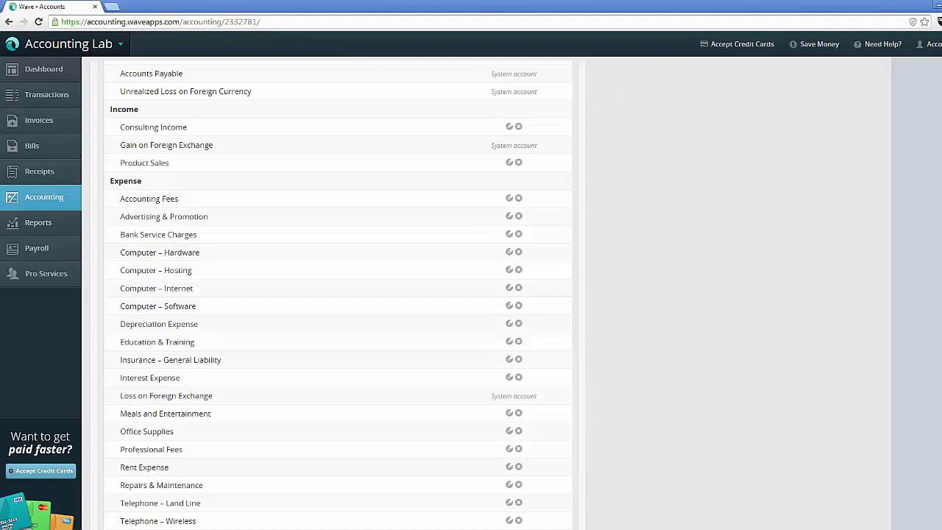
# Scroll to the top of the Accounts page and choose 'Add an account'
pyautogui.scroll(3, 338, 294)
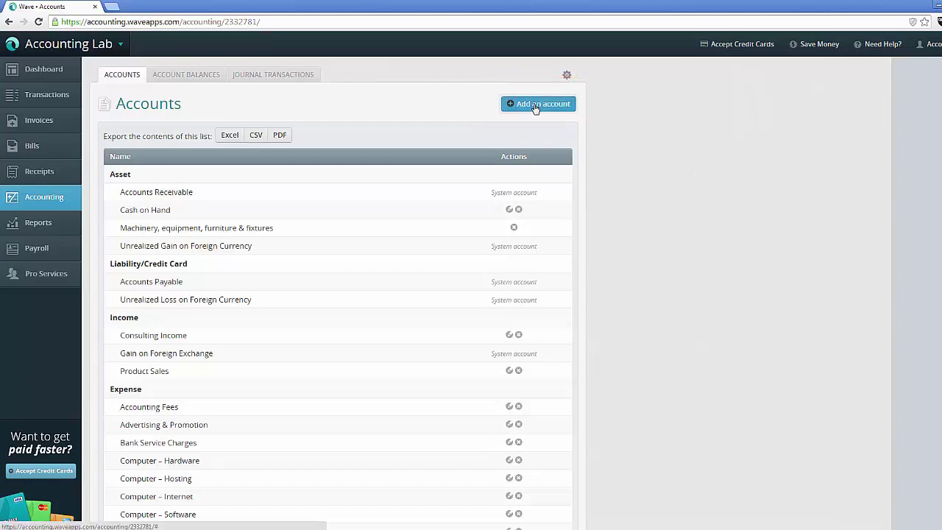
pyautogui.click(535, 104)
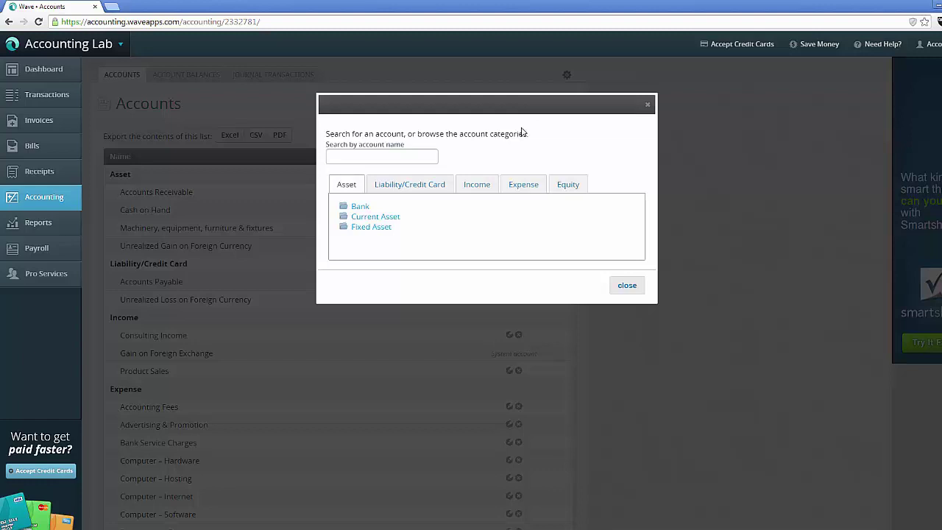
# Add Merchant Account Fees from the Expense > Cost Of Goods category and save it
pyautogui.click(522, 184)
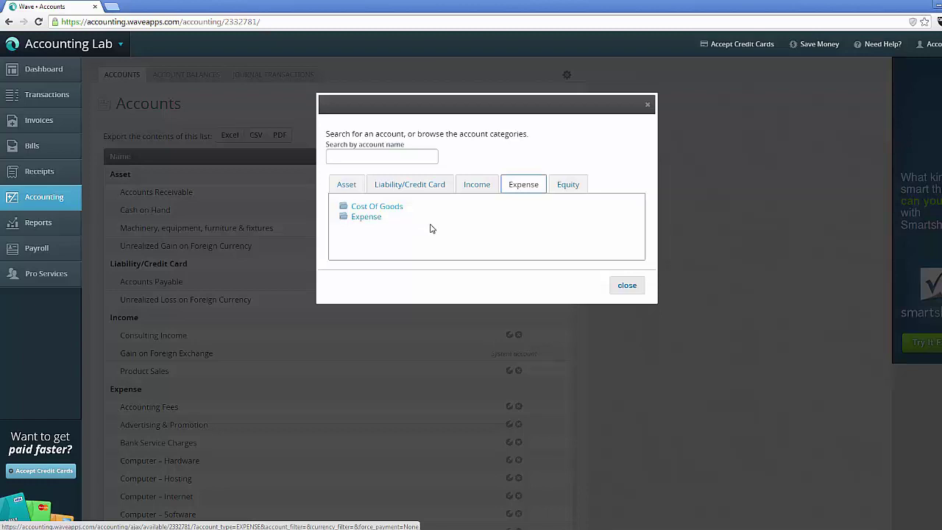
pyautogui.click(365, 207)
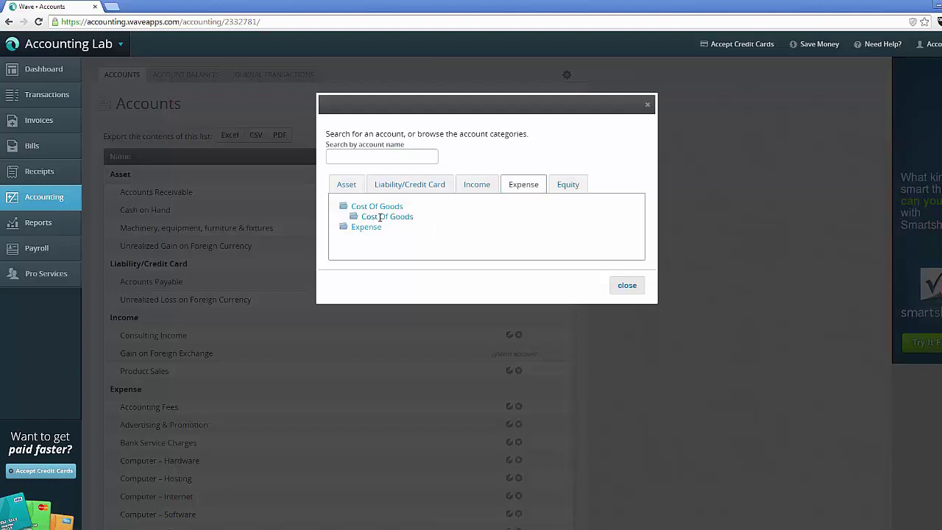
pyautogui.click(379, 217)
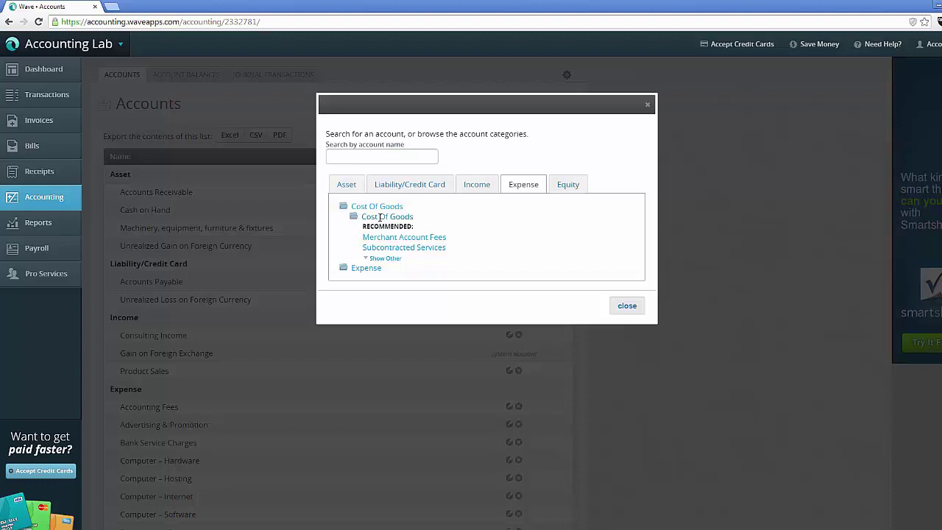
pyautogui.click(381, 259)
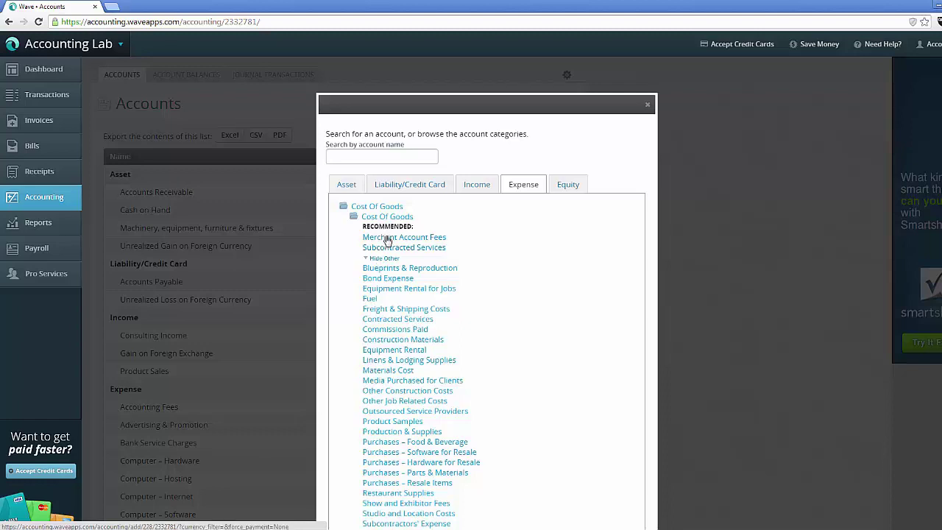
pyautogui.click(388, 239)
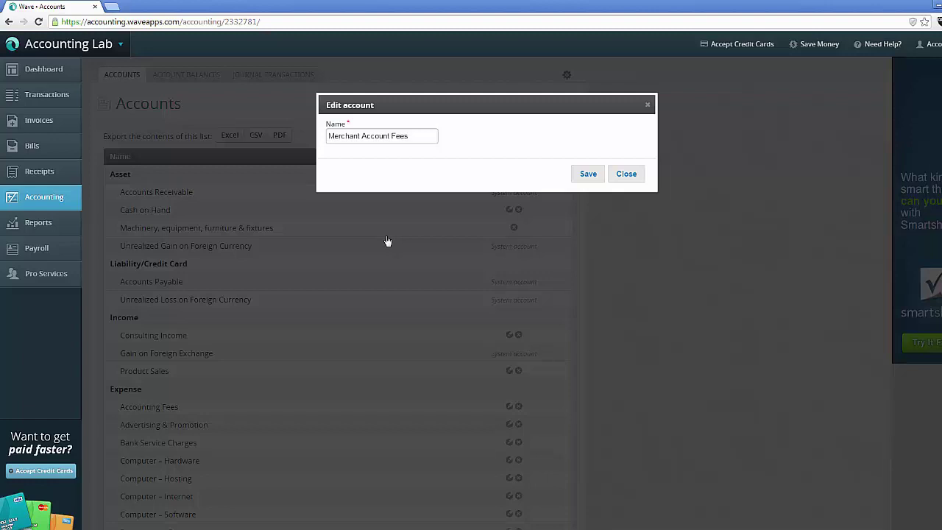
pyautogui.click(582, 181)
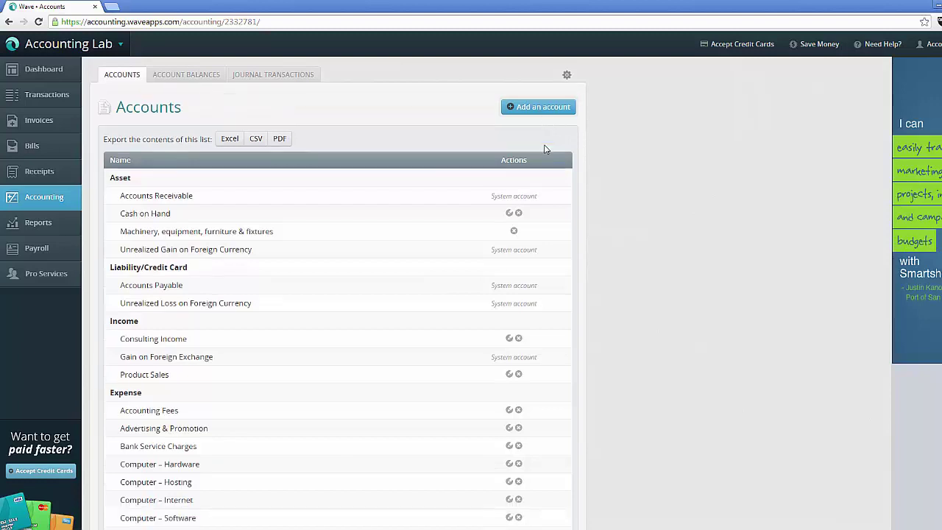
# Add Accumulated Amortization of Machinery, Equipment, Furniture & Fixtures from Fixed Asset > Long-Term Assets
pyautogui.click(532, 116)
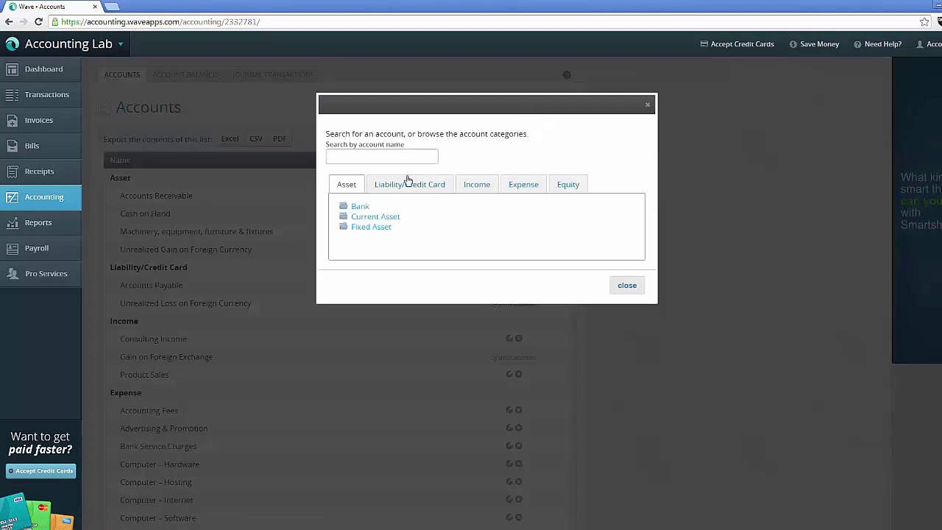
pyautogui.click(362, 227)
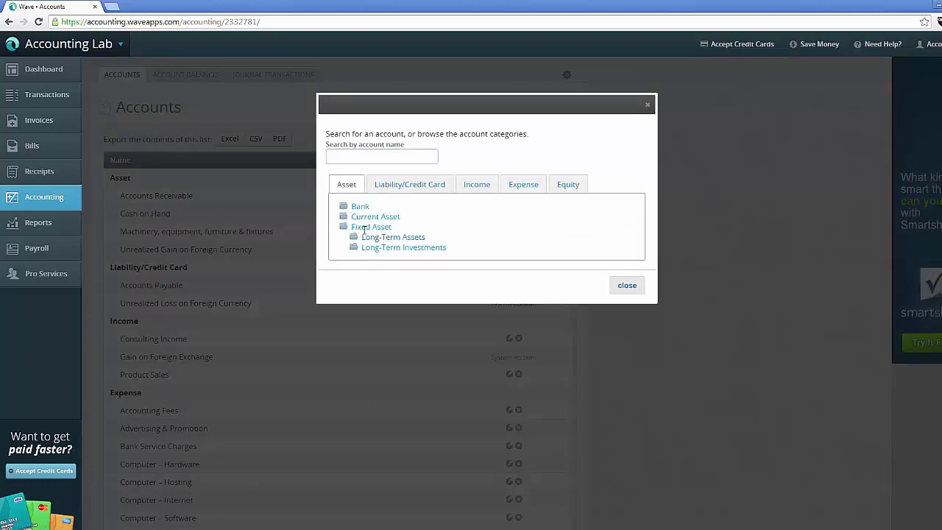
pyautogui.click(373, 237)
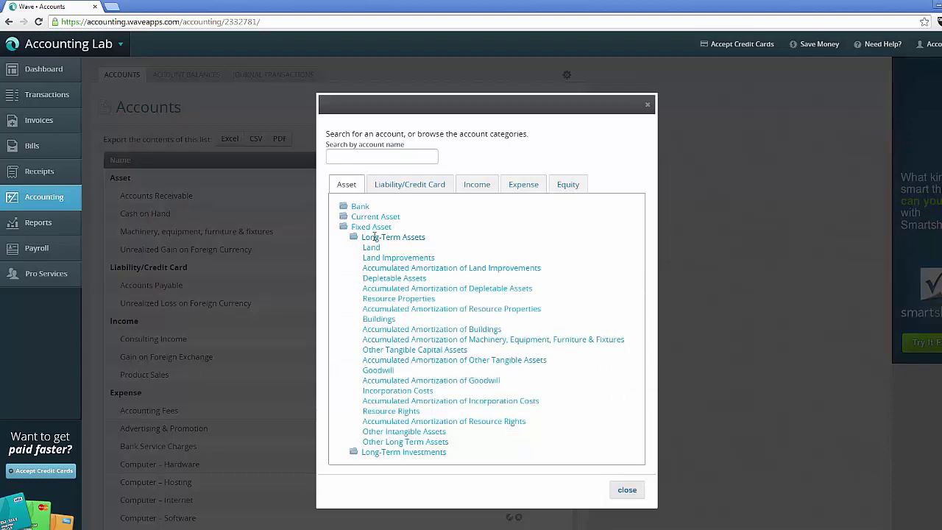
pyautogui.click(424, 339)
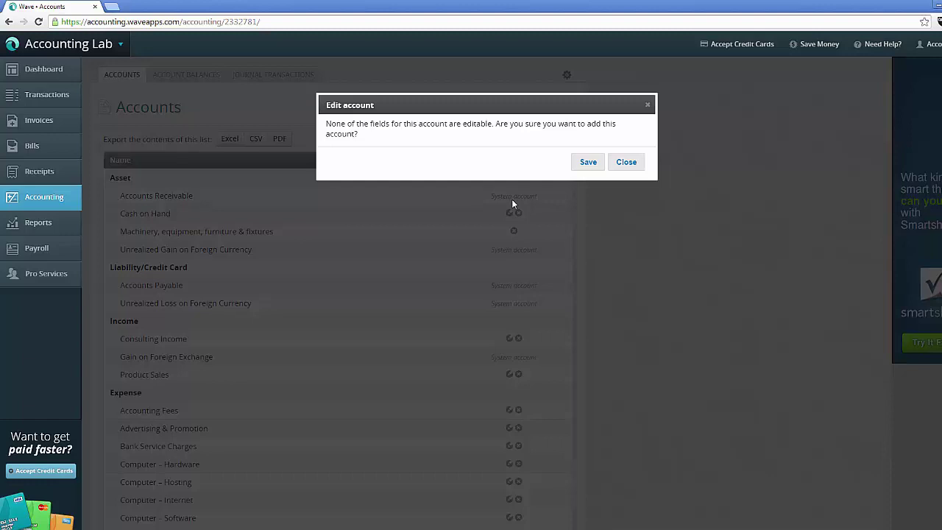
pyautogui.click(588, 163)
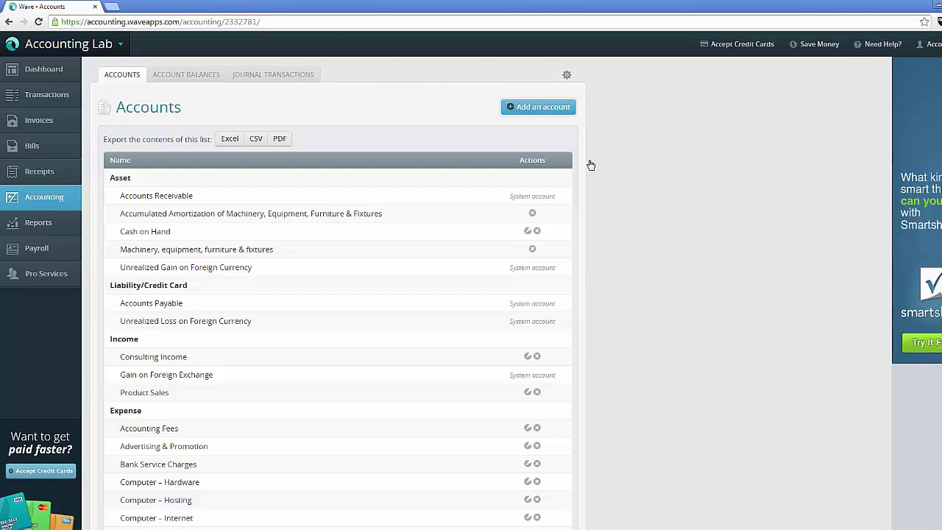
# Pick Other Income from Income > Other Income and rename it 'Widget Sales'
pyautogui.click(549, 110)
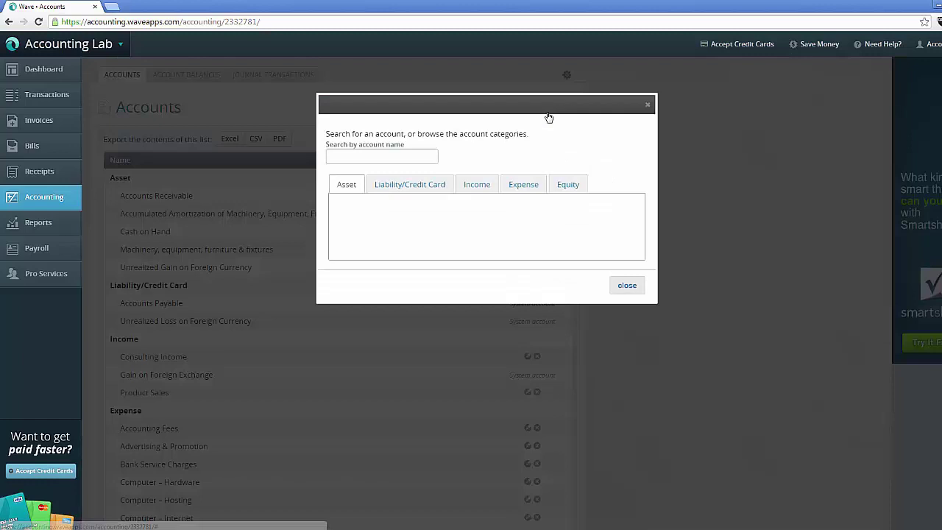
pyautogui.click(478, 186)
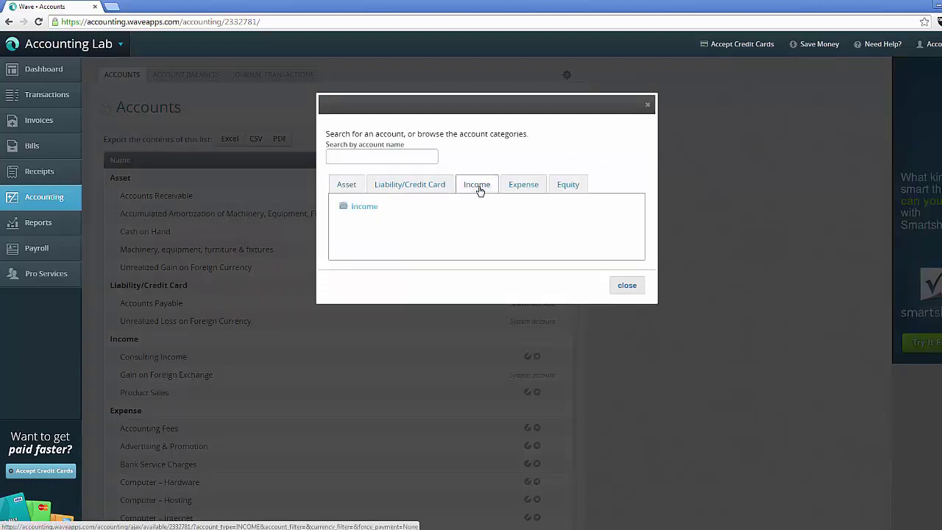
pyautogui.click(365, 206)
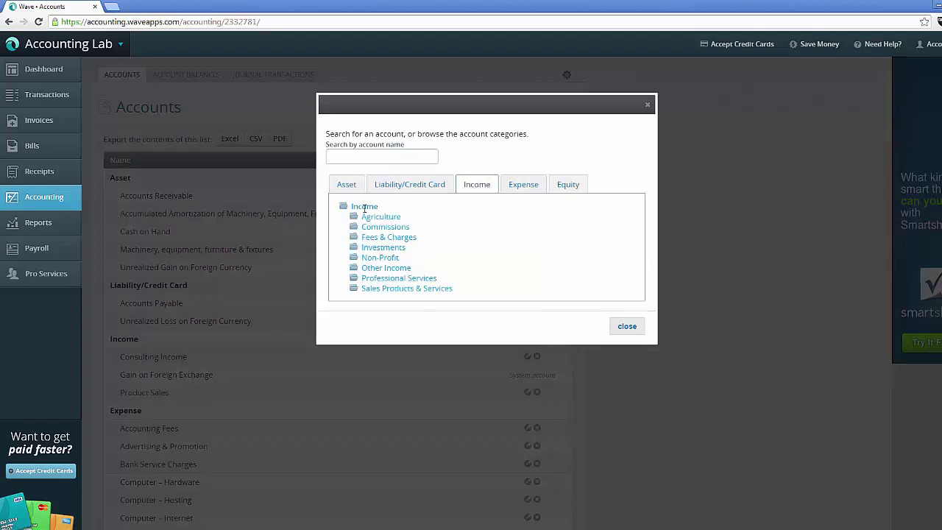
pyautogui.click(380, 269)
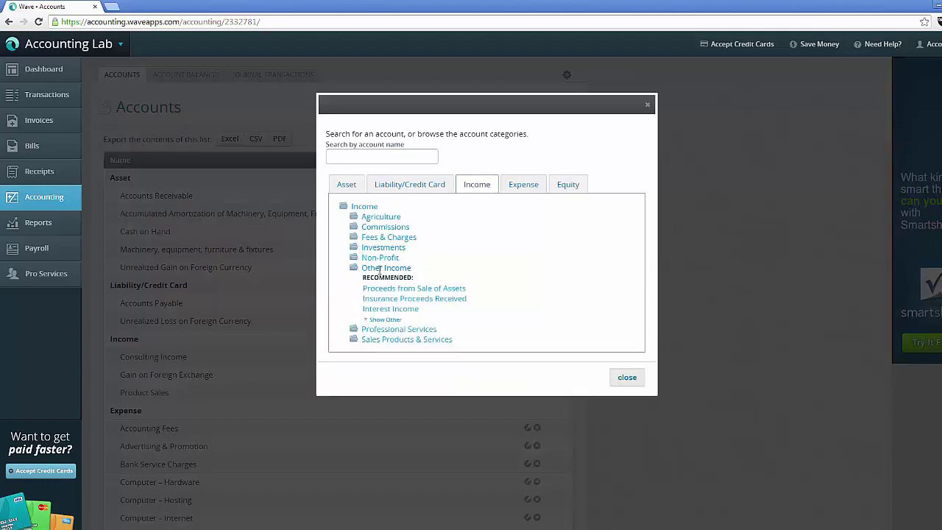
pyautogui.click(382, 321)
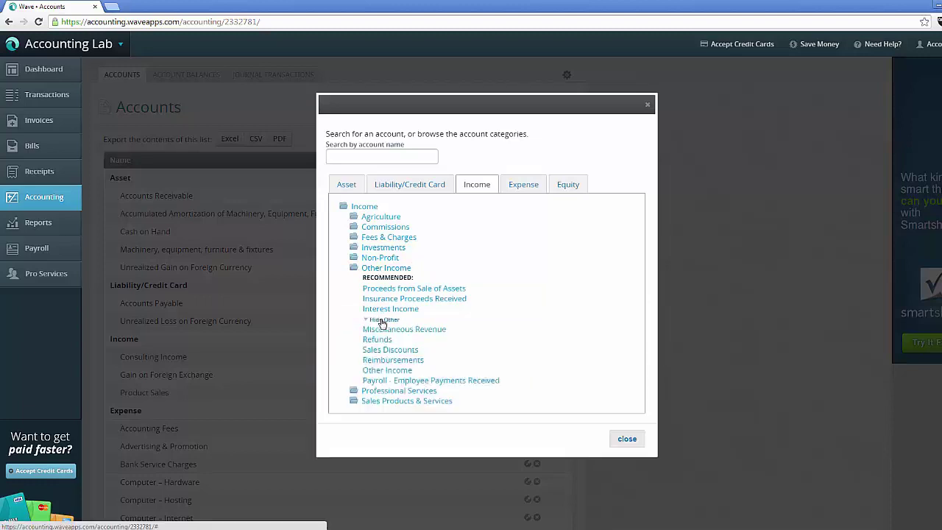
pyautogui.click(388, 370)
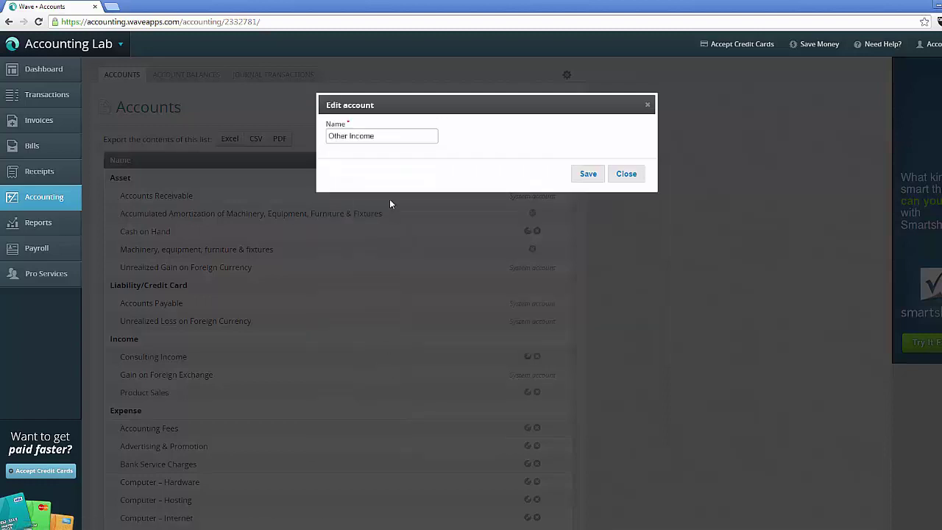
pyautogui.moveTo(380, 137); pyautogui.dragTo(261, 145)
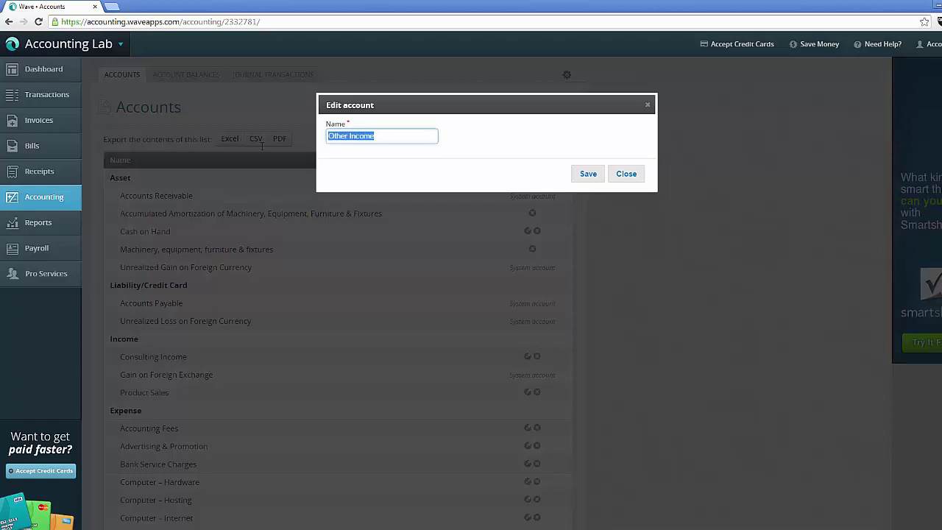
pyautogui.write('Widget Sales')
# Save the new Widget Sales income account
pyautogui.click(584, 178)
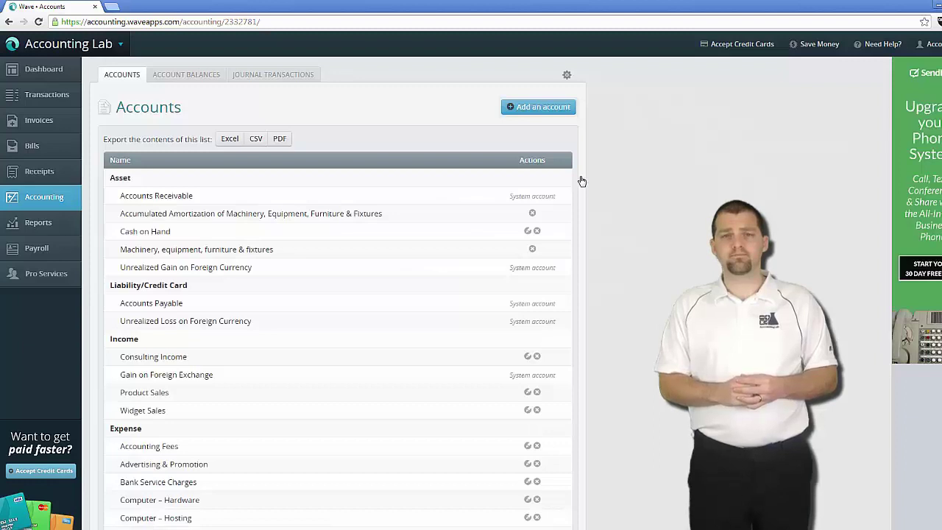